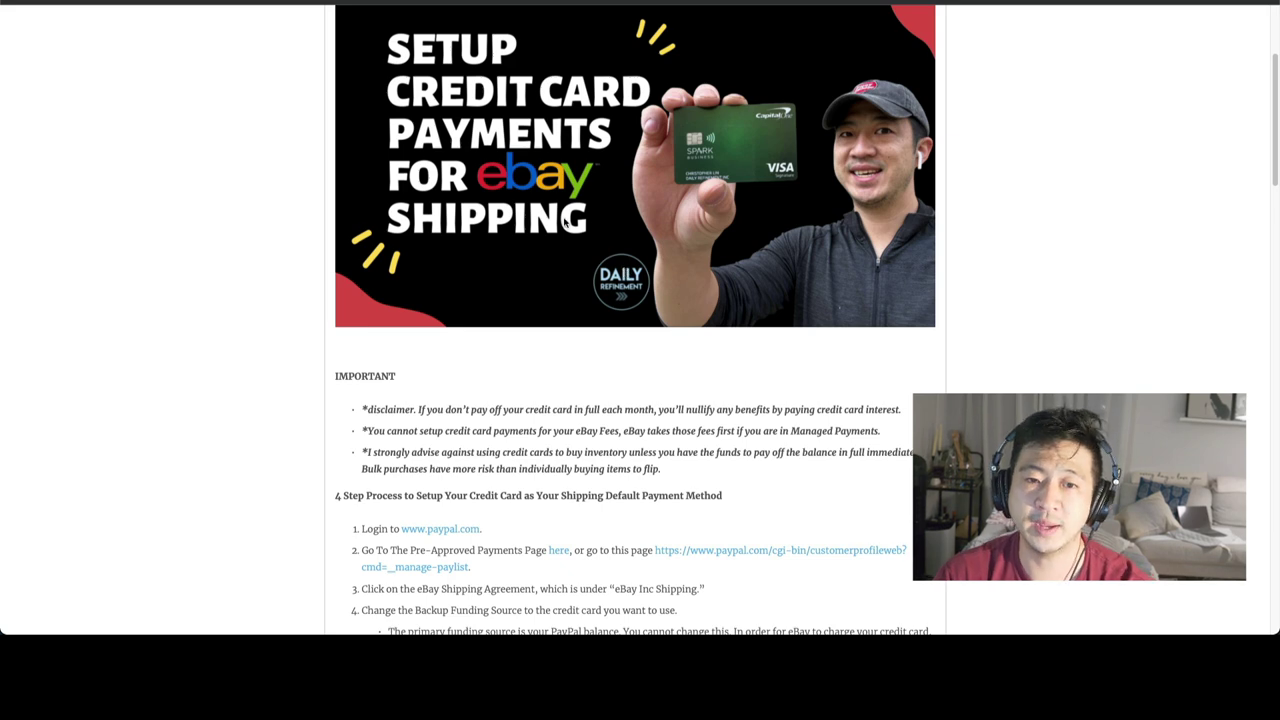
- Scroll through the PayPal pre-approved payments list to find the eBay Inc Shipping billing agreements
scroll(626, 255, "down", 1)
scroll(570, 216, "up", 1)
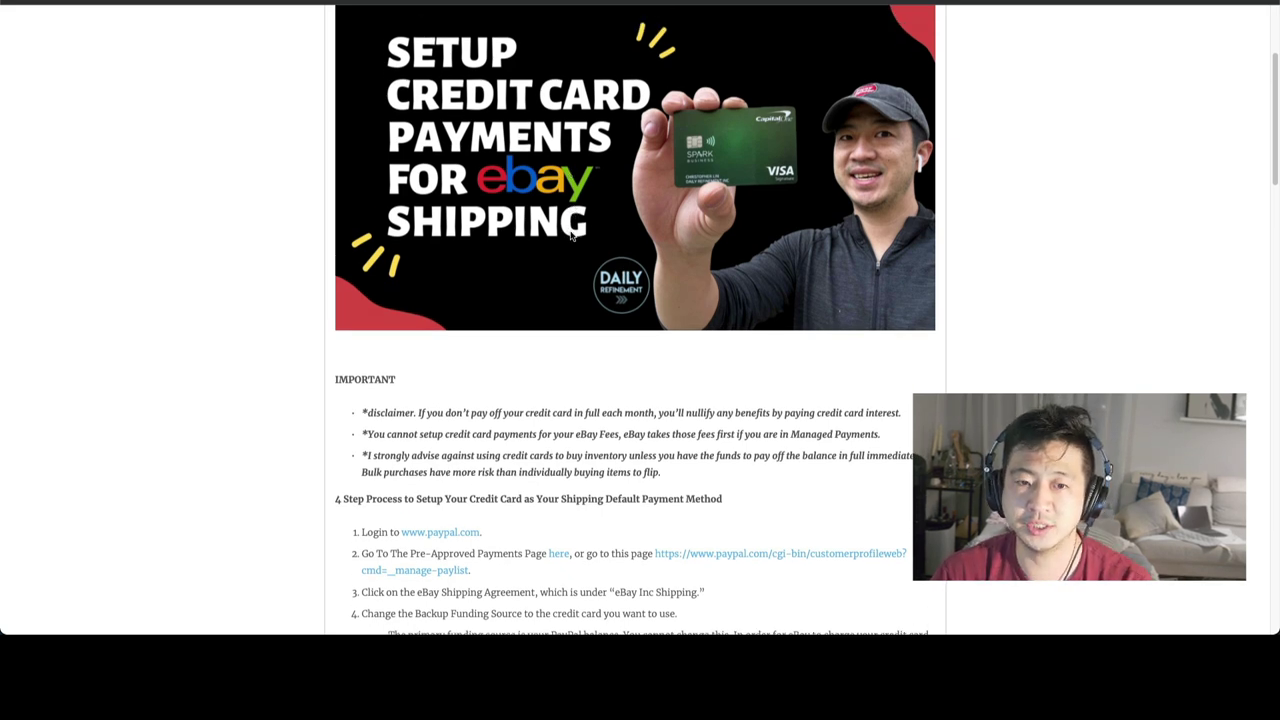
scroll(572, 234, "down", 3)
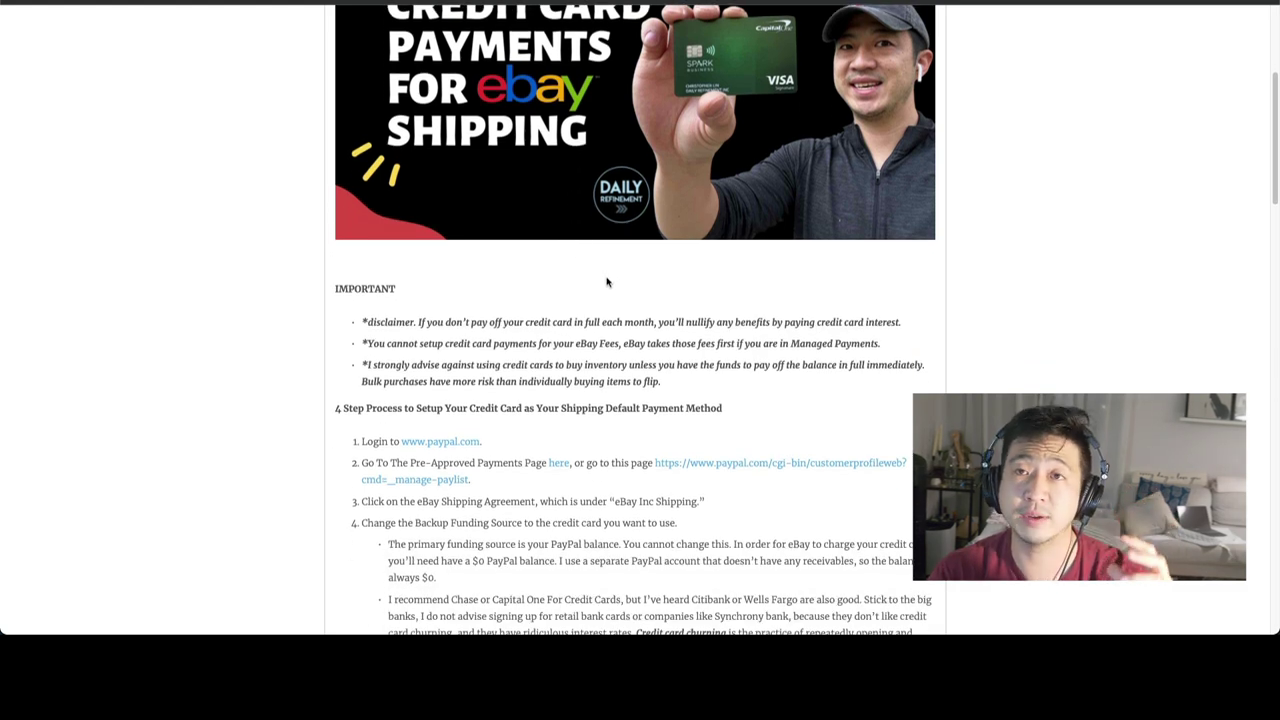
scroll(606, 282, "down", 3)
scroll(607, 279, "up", 5)
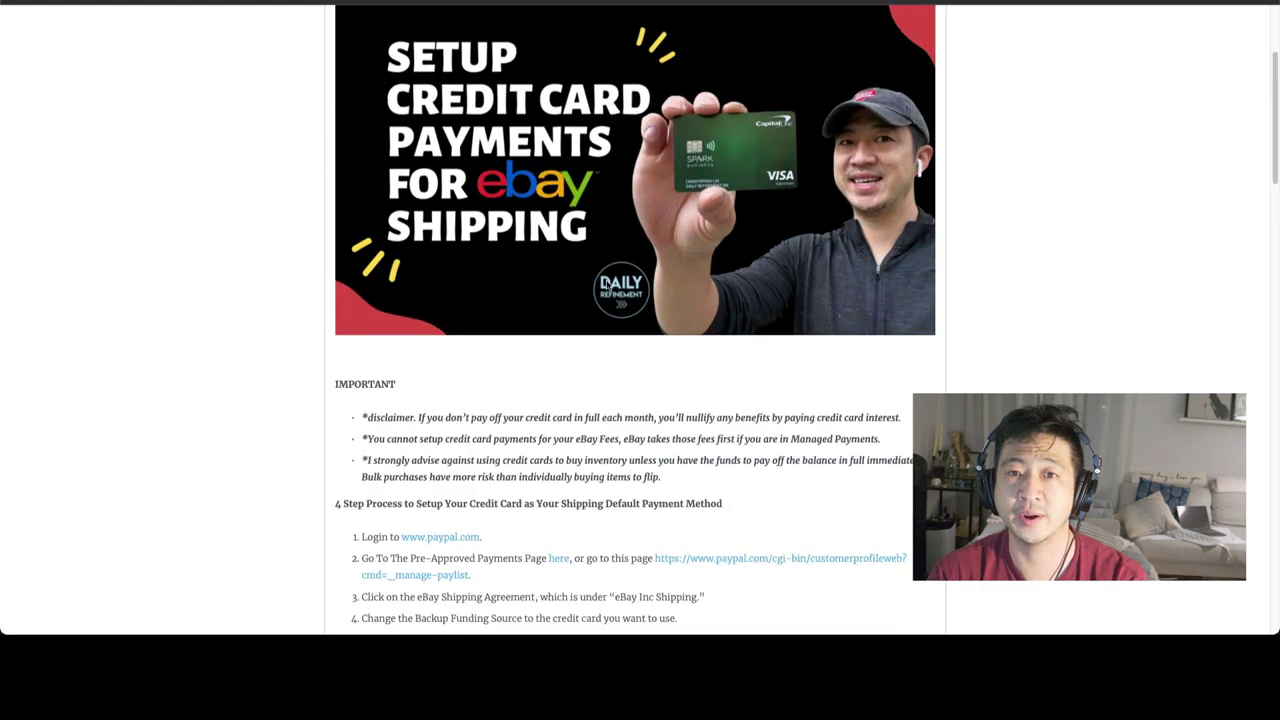
scroll(606, 284, "up", 5)
scroll(607, 285, "down", 3)
scroll(607, 285, "down", 6)
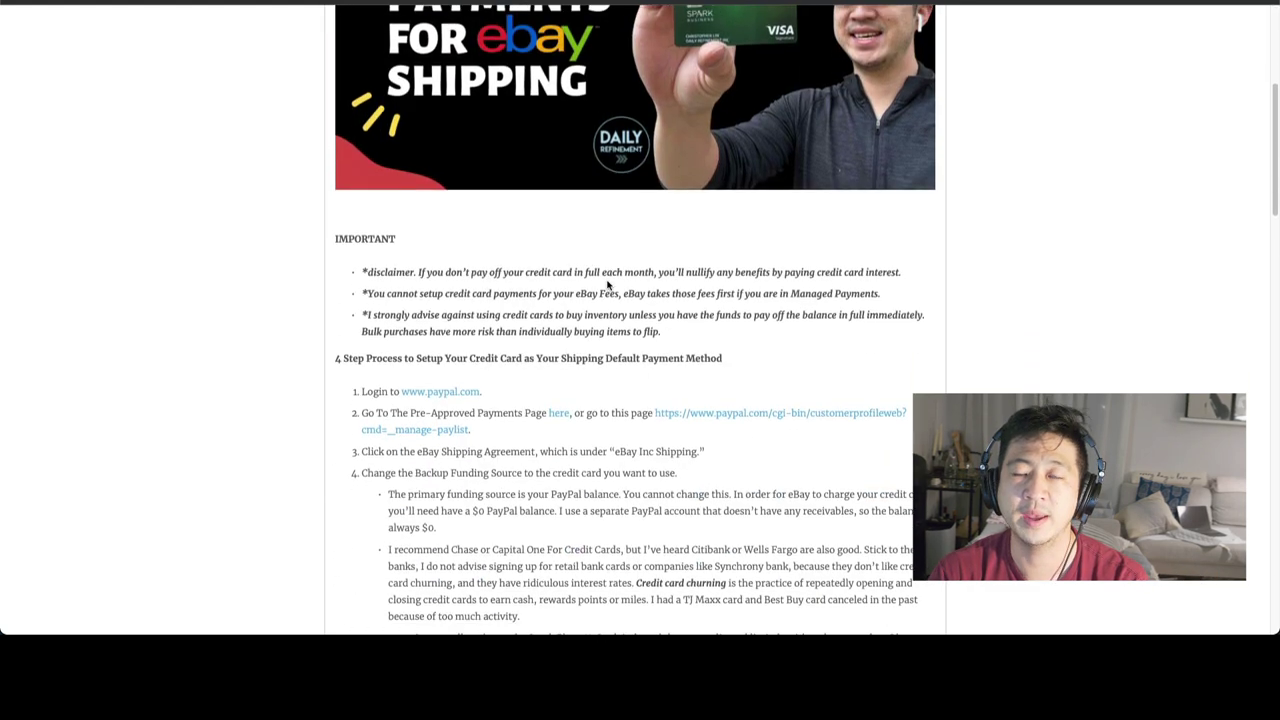
scroll(607, 285, "down", 2)
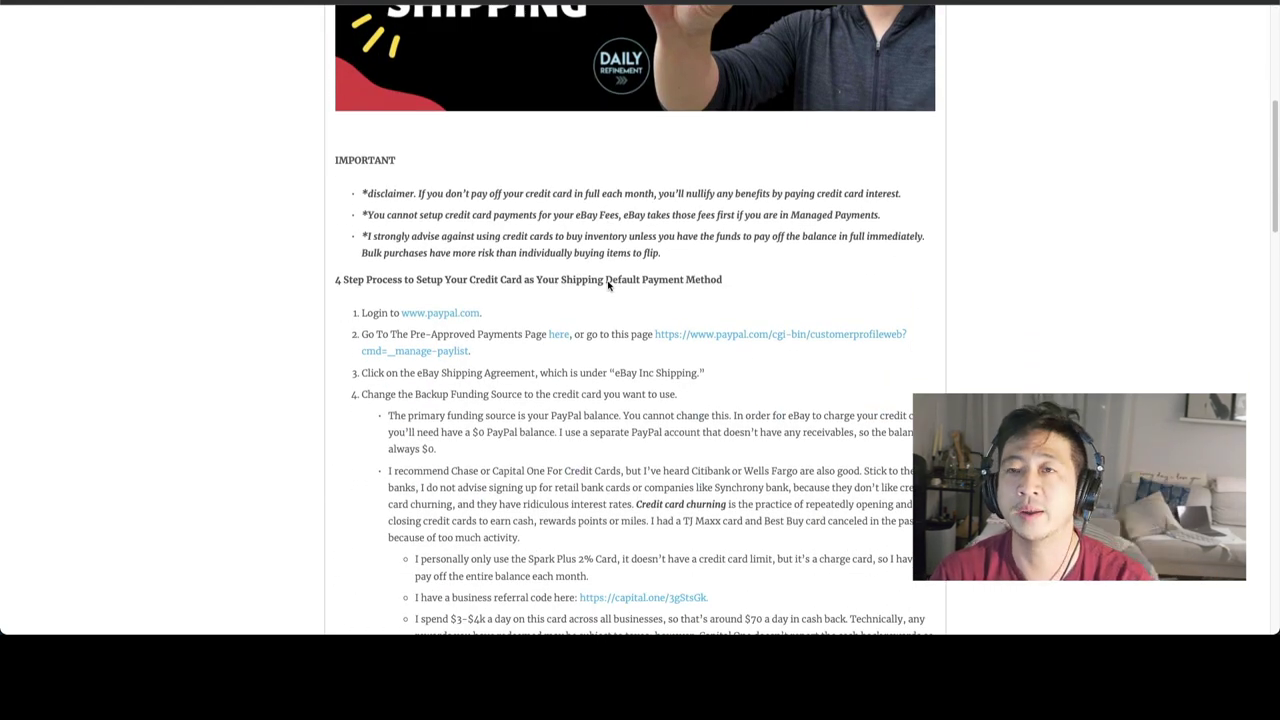
scroll(607, 284, "down", 5)
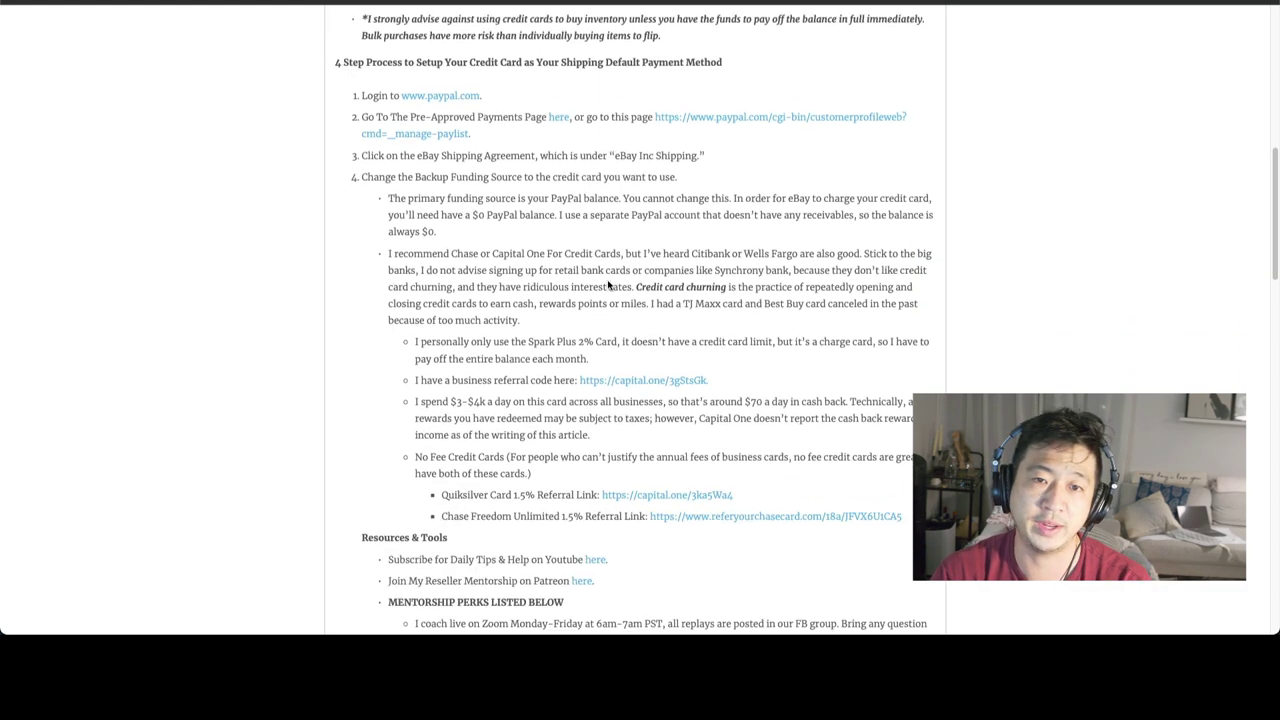
scroll(607, 284, "down", 1)
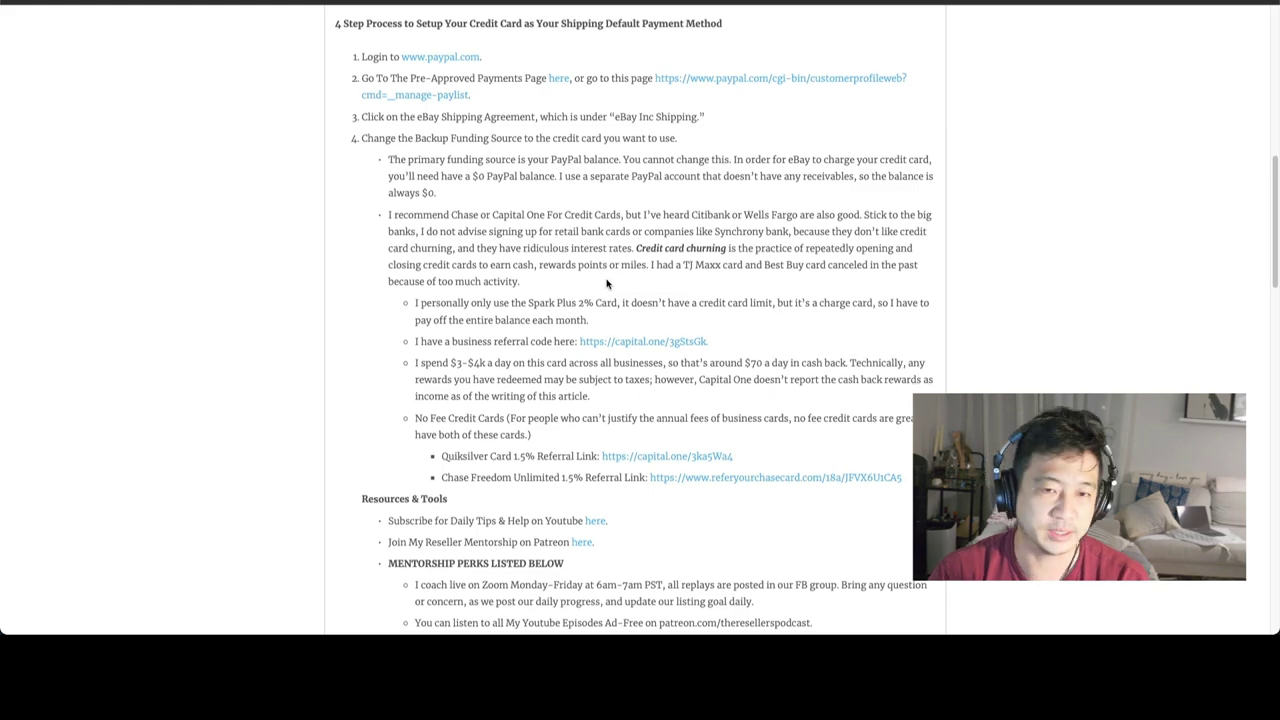
scroll(607, 282, "down", 6)
scroll(607, 284, "down", 5)
scroll(607, 285, "down", 10)
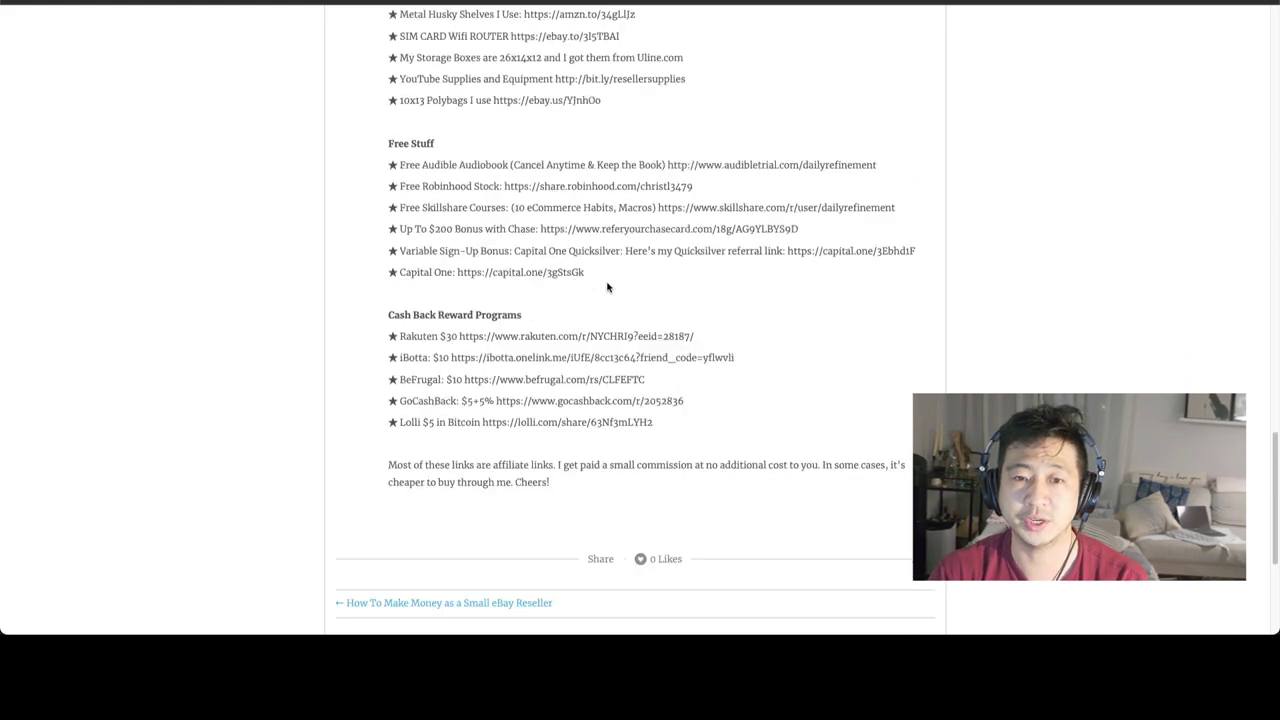
scroll(607, 288, "down", 2)
scroll(608, 292, "down", 3)
scroll(609, 295, "up", 10)
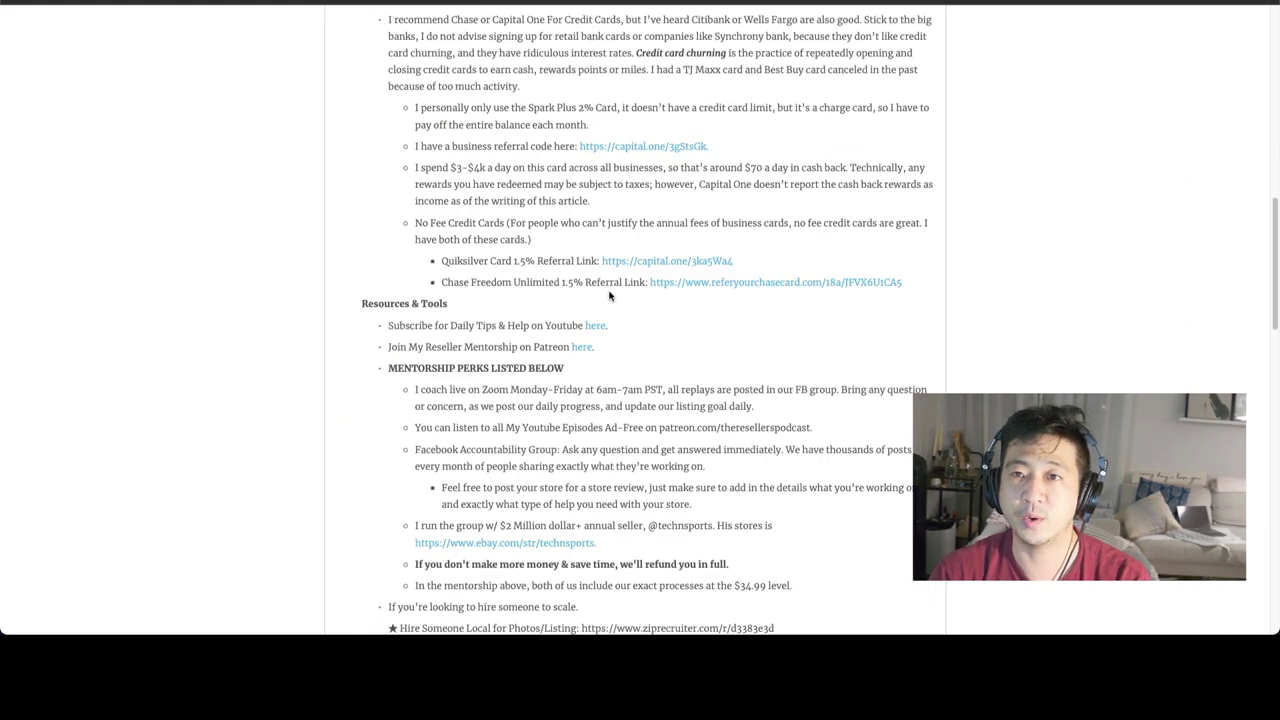
scroll(610, 294, "up", 10)
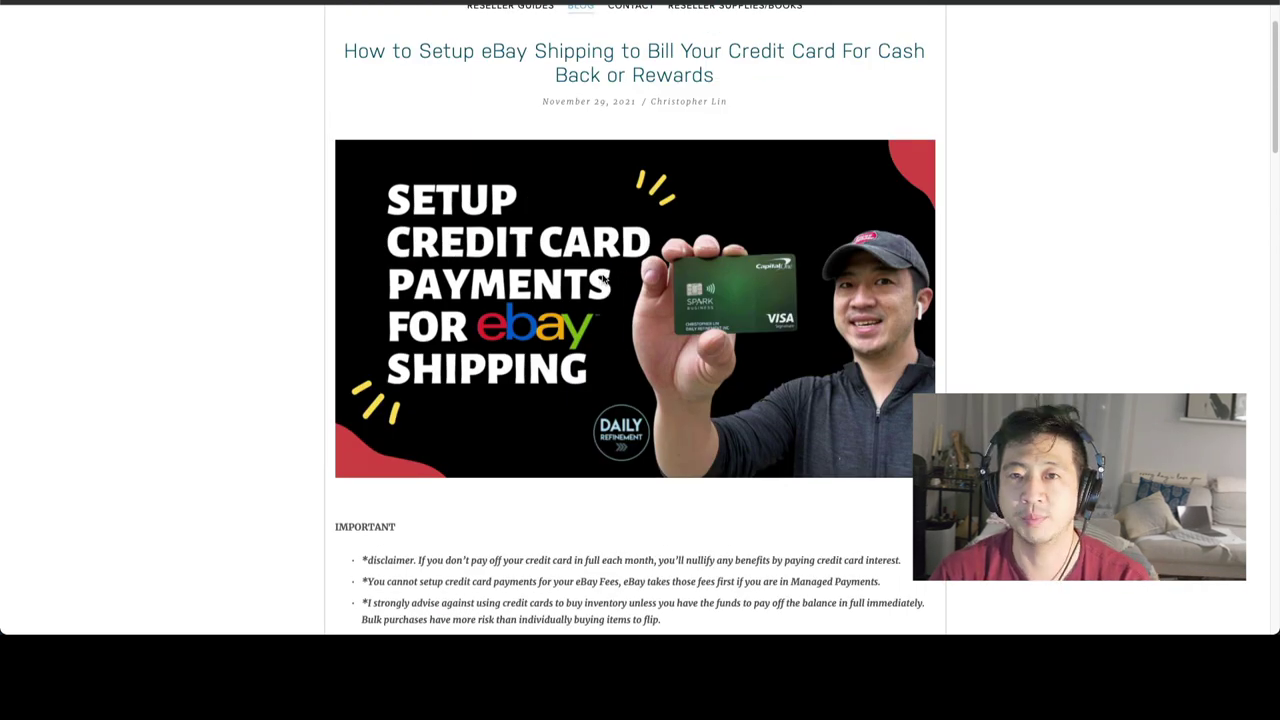
scroll(606, 278, "down", 2)
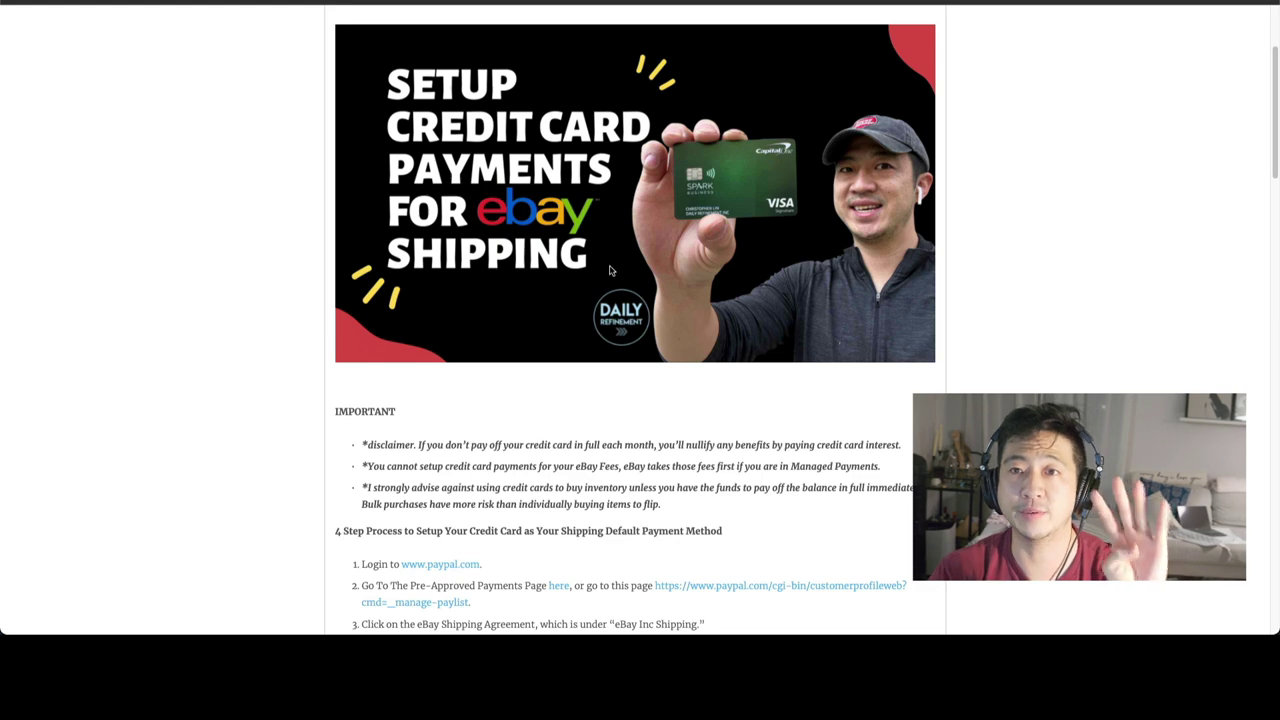
scroll(610, 270, "down", 2)
scroll(611, 266, "down", 2)
scroll(612, 260, "down", 2)
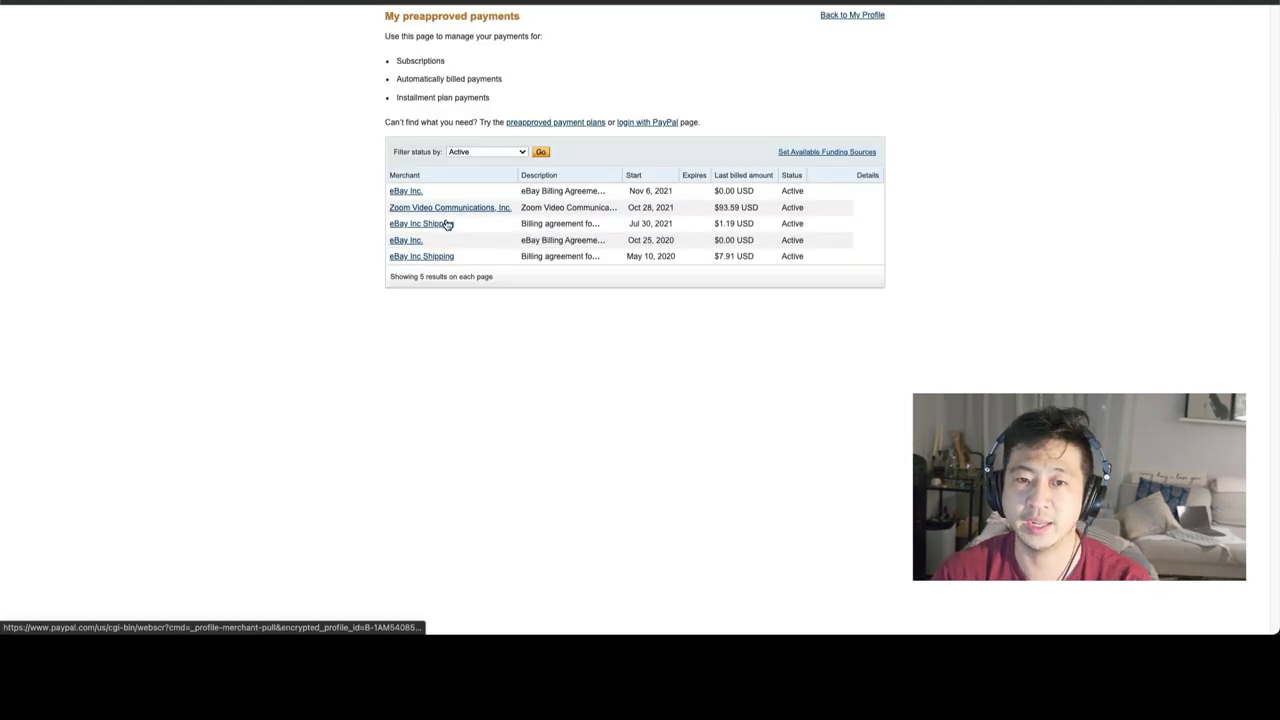
- Open the billing details of the eBay Inc Shipping agreement
left_click(446, 223)
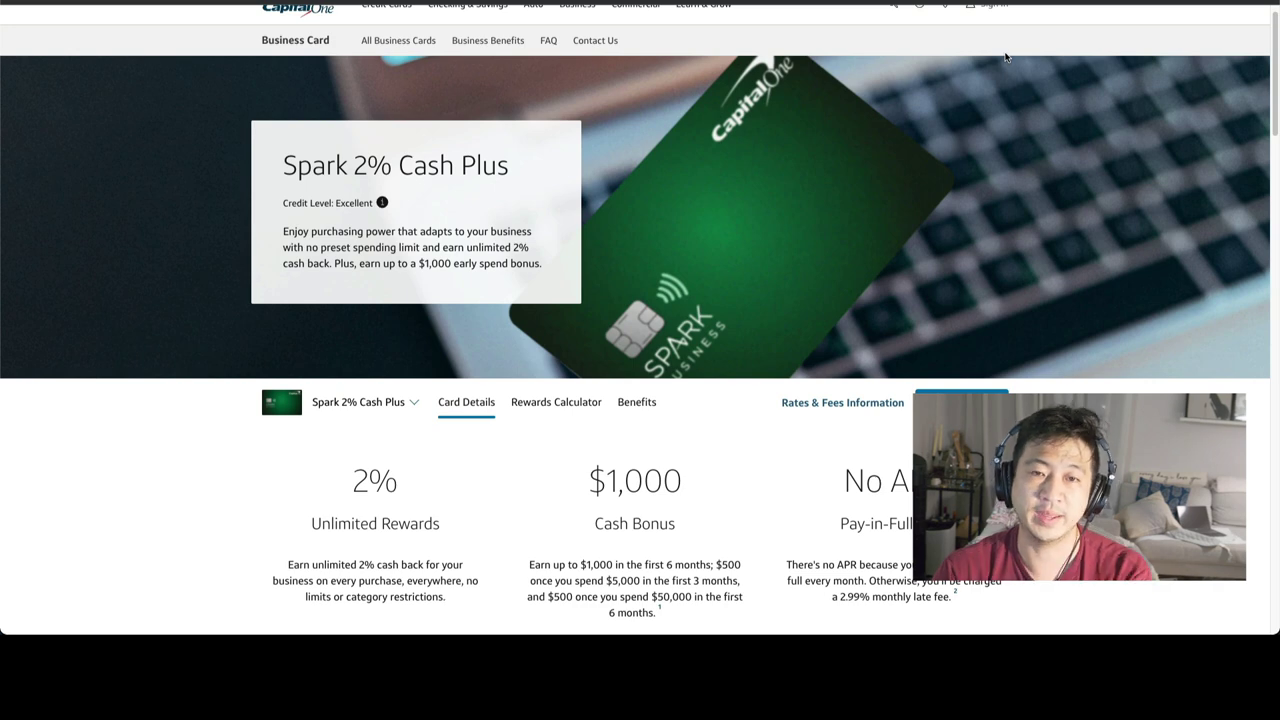
- Scroll through the Spark 2% Cash Plus card's 2% rewards and $1,000 bonus details
scroll(900, 220, "down", 1)
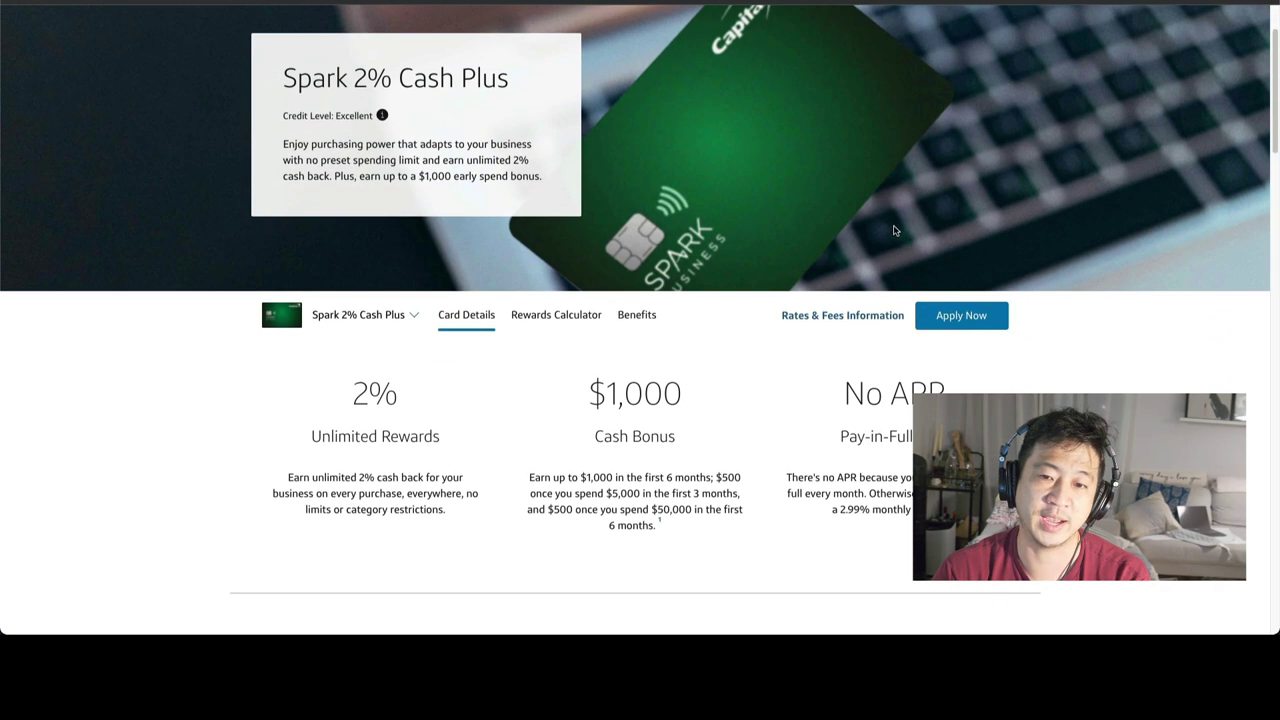
scroll(897, 299, "up", 1)
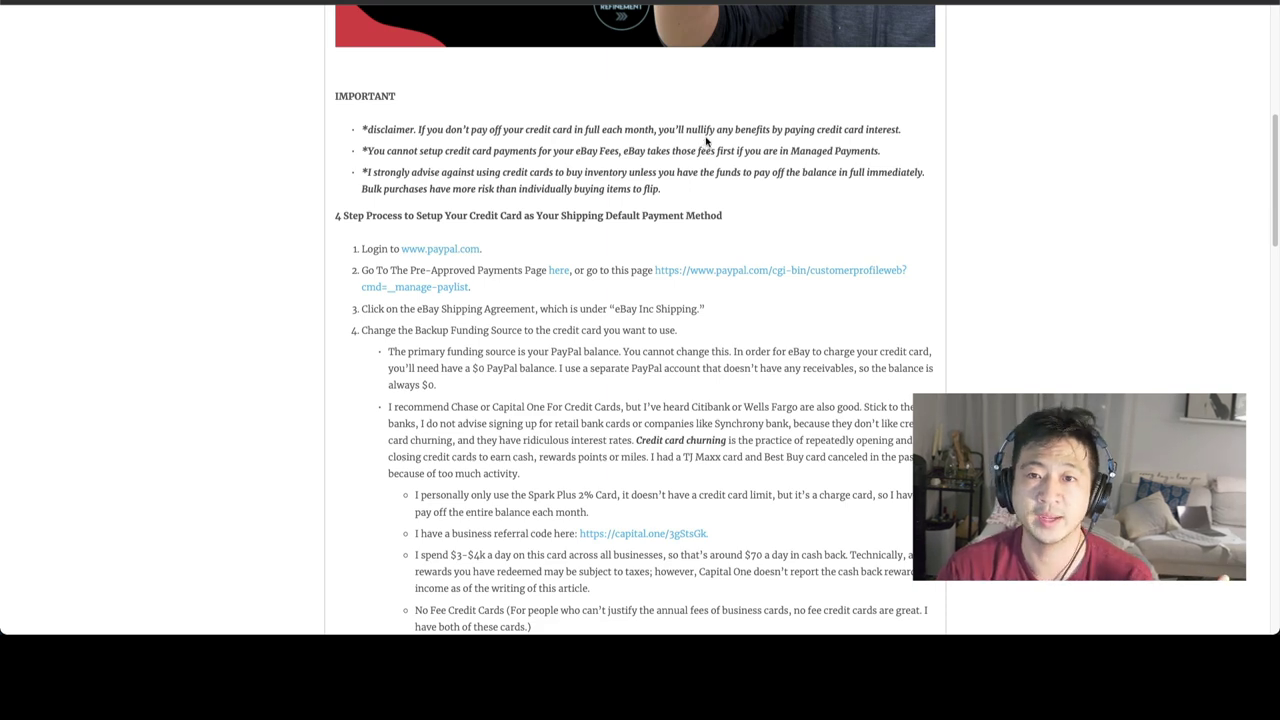
scroll(705, 142, "down", 2)
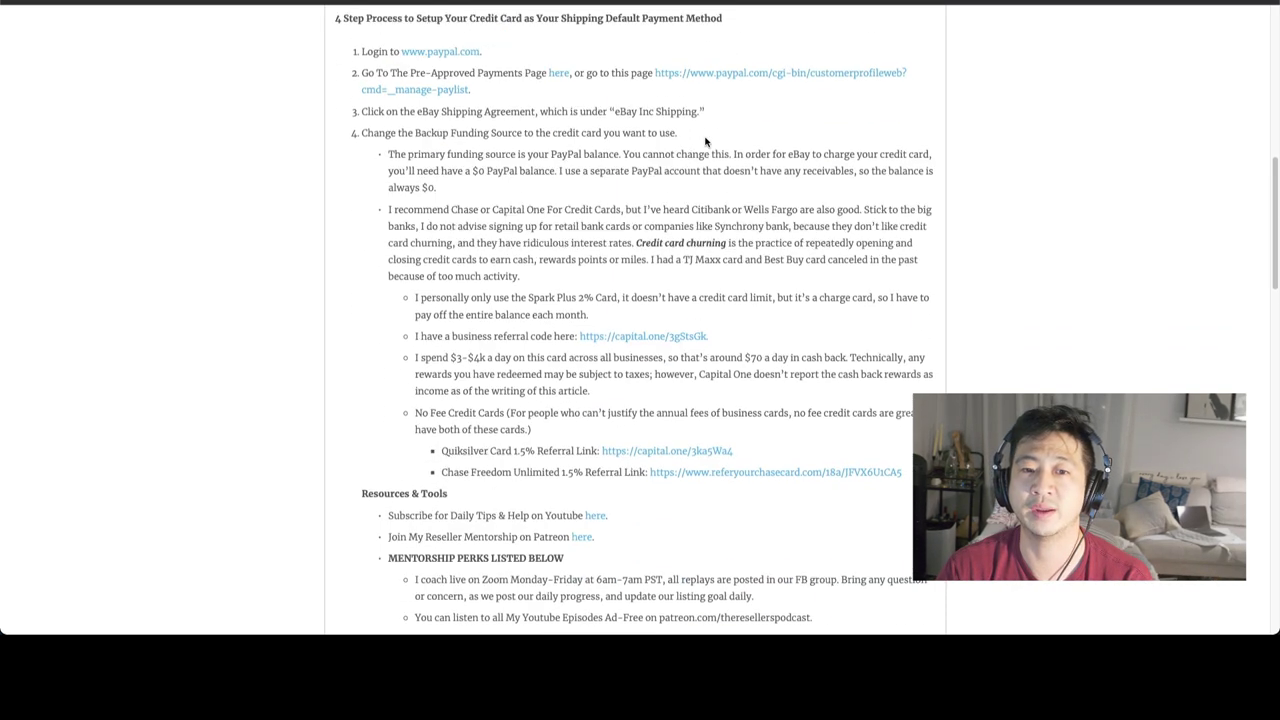
scroll(706, 140, "down", 3)
scroll(706, 200, "down", 3)
scroll(706, 277, "down", 2)
scroll(706, 277, "up", 3)
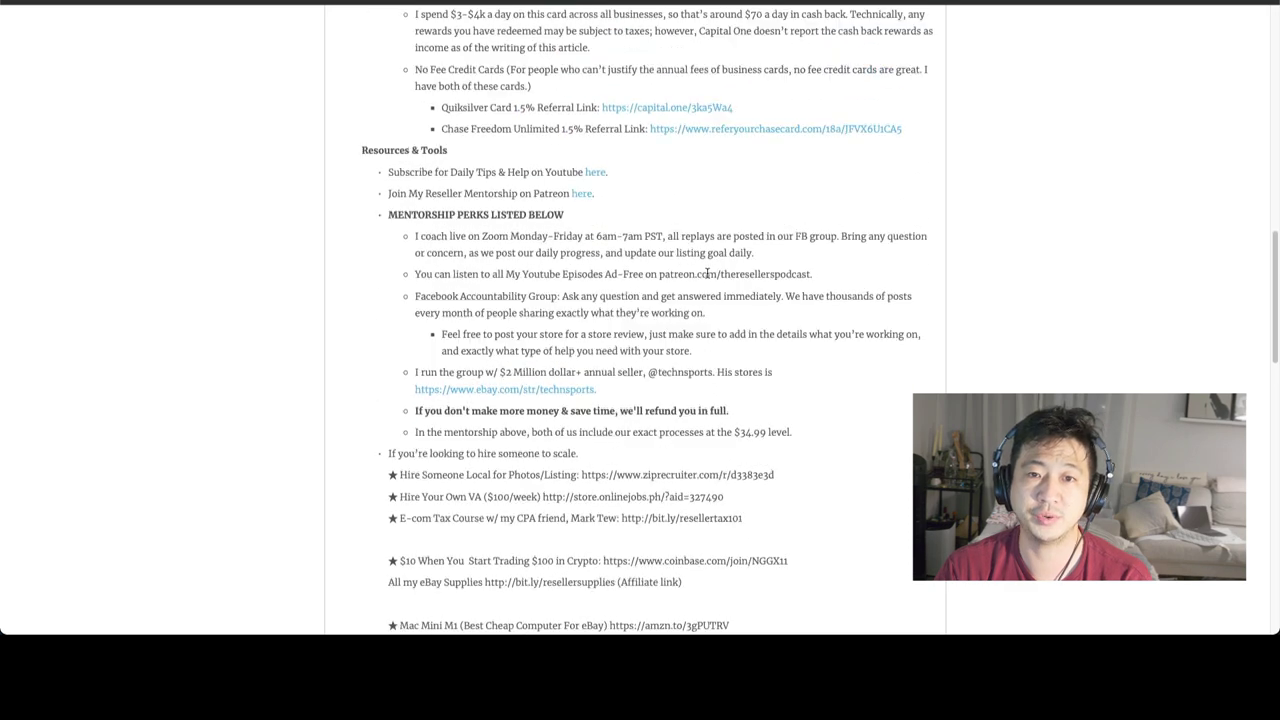
scroll(706, 277, "up", 3)
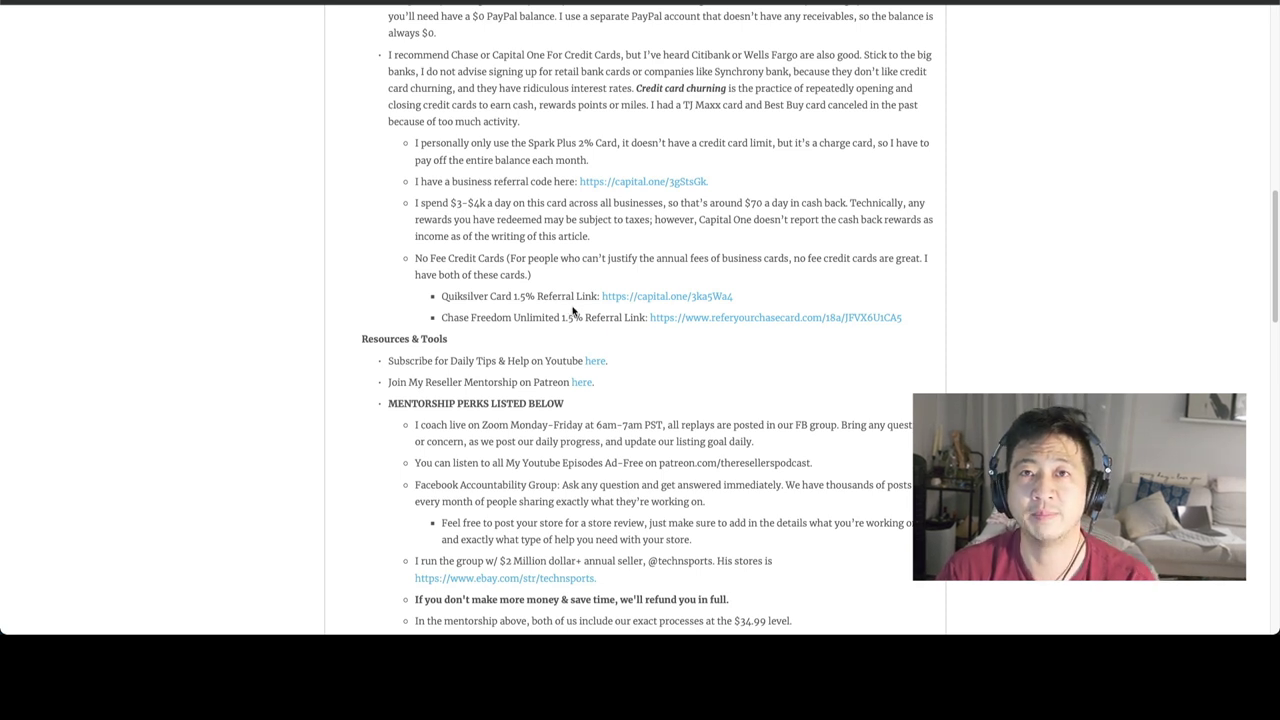
scroll(573, 310, "up", 2)
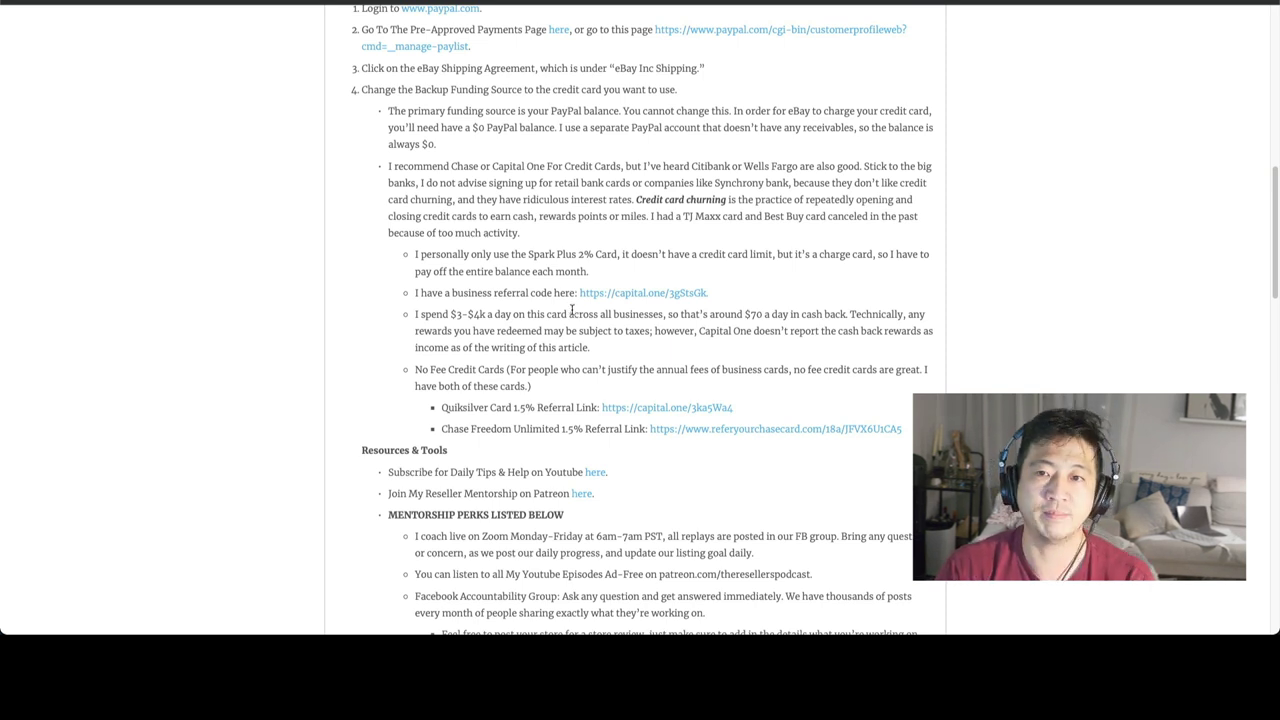
double_click(720, 184)
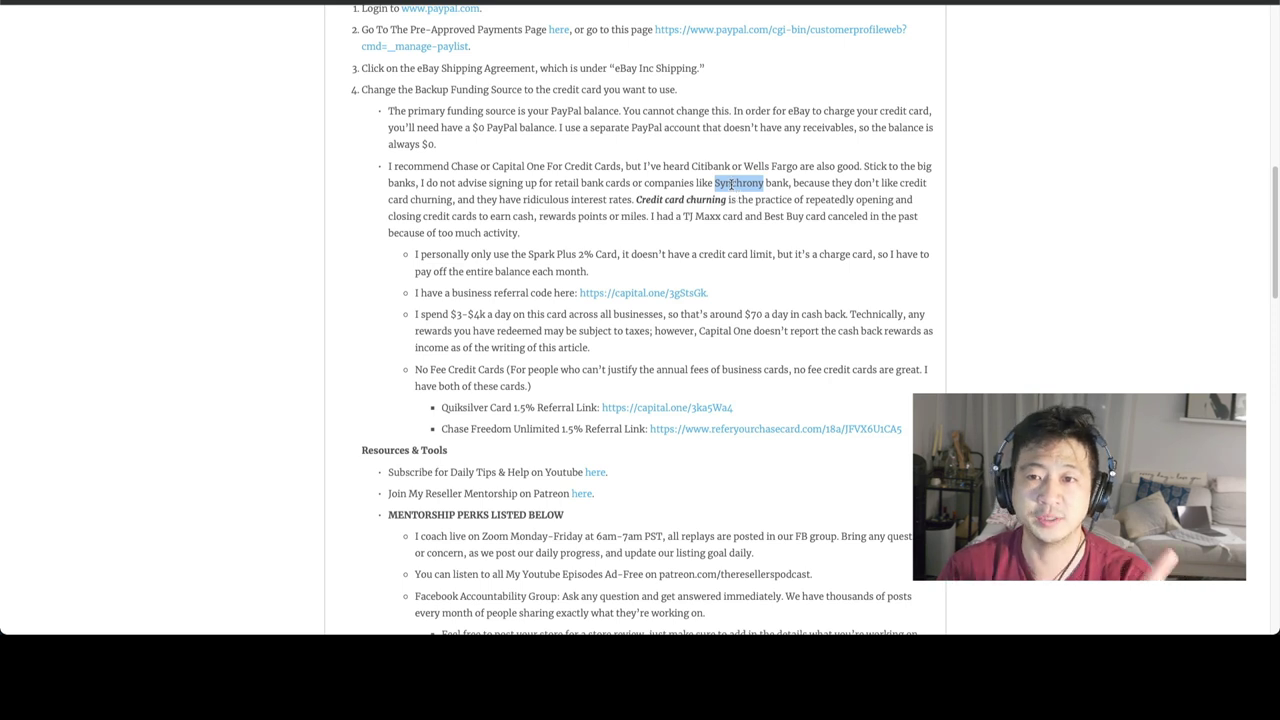
left_click(733, 183)
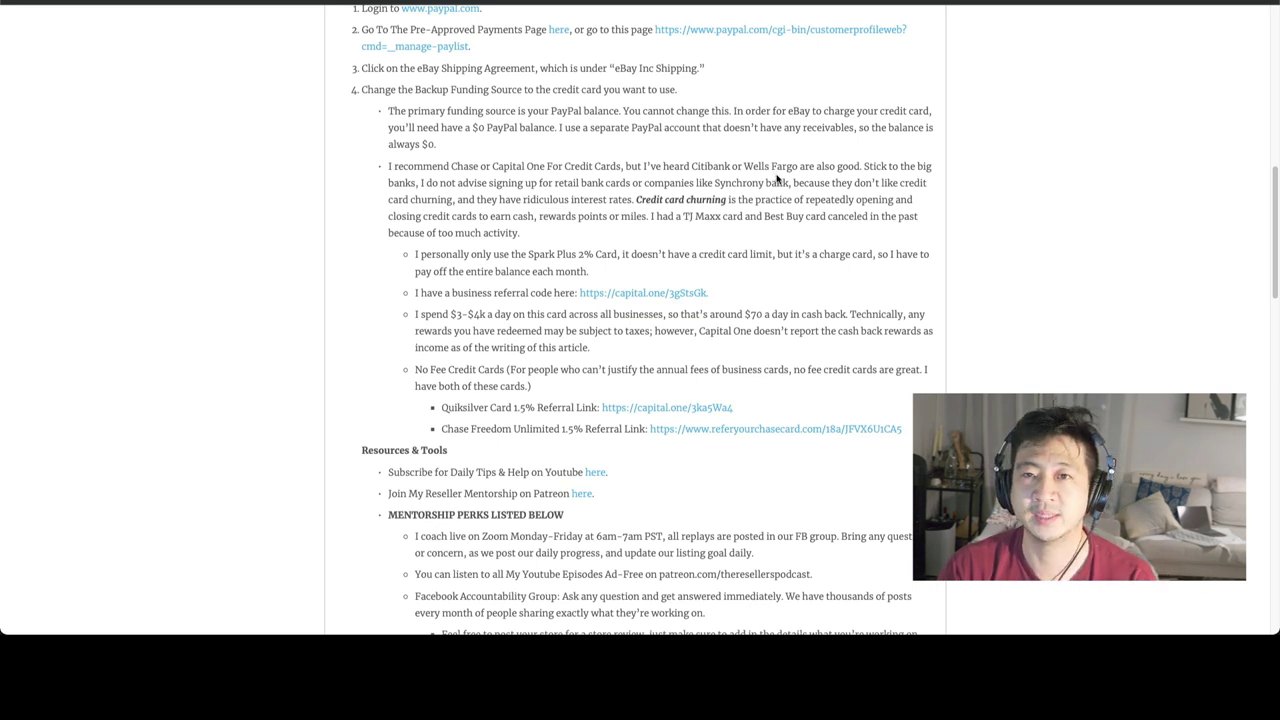
- Scroll back to the top of the dailyrefinement.com eBay shipping credit card article
scroll(777, 180, "up", 1)
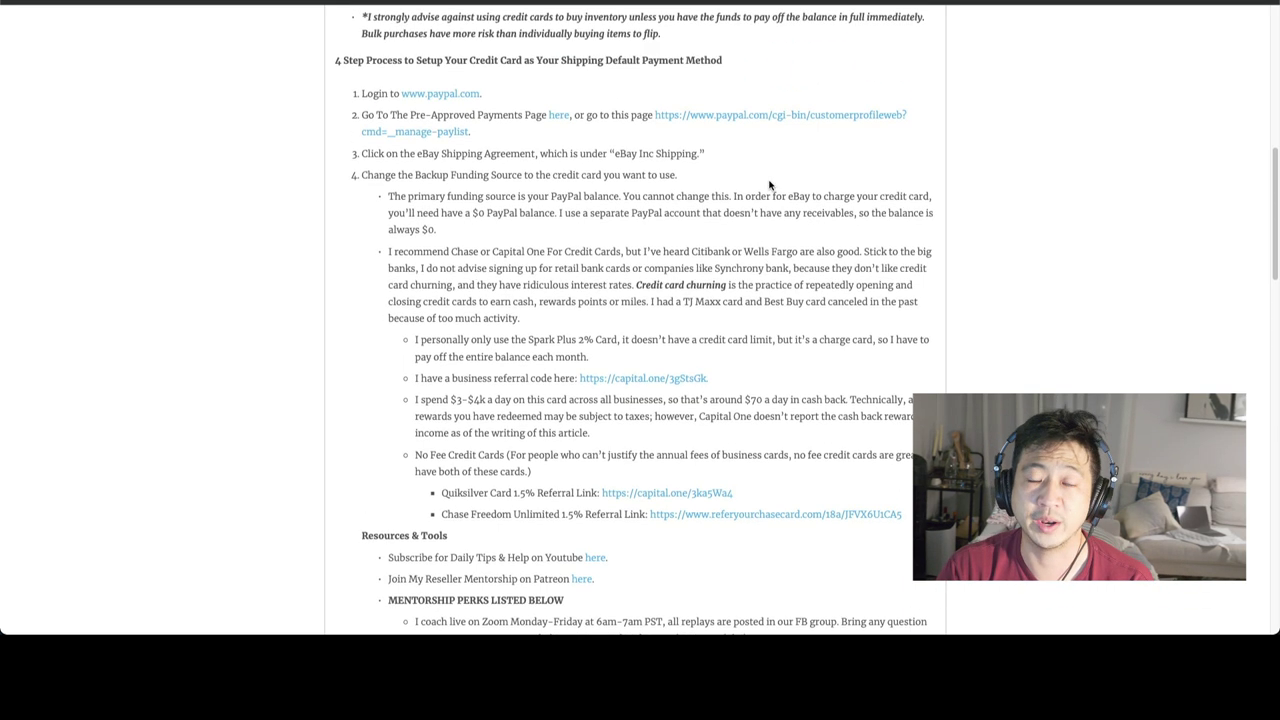
scroll(769, 185, "up", 1)
scroll(769, 185, "up", 1)
scroll(769, 185, "up", 2)
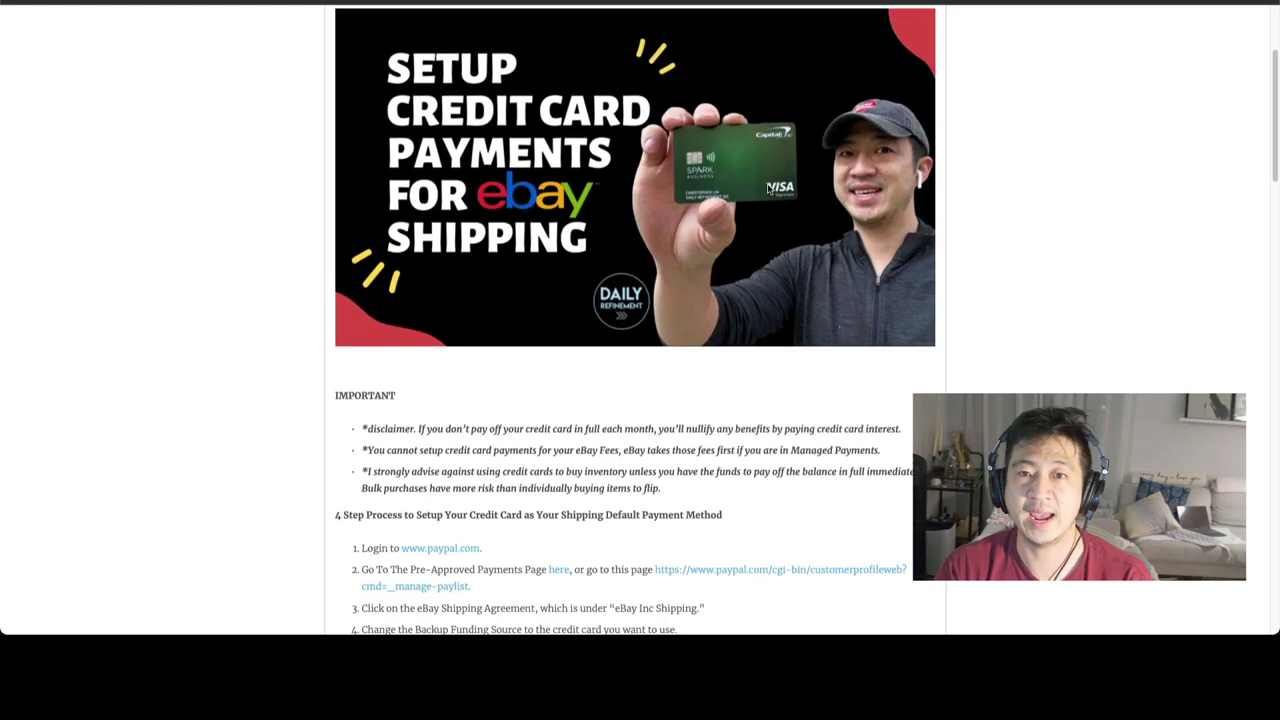